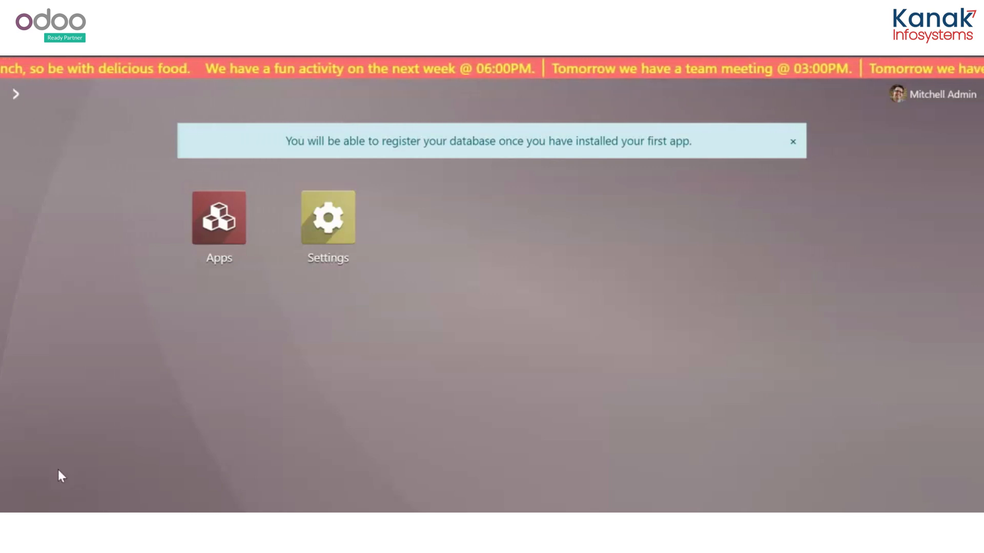
Open the general settings and set the noticebar position to Bottom.
{"action": "left_click", "coordinate": [328, 227]}
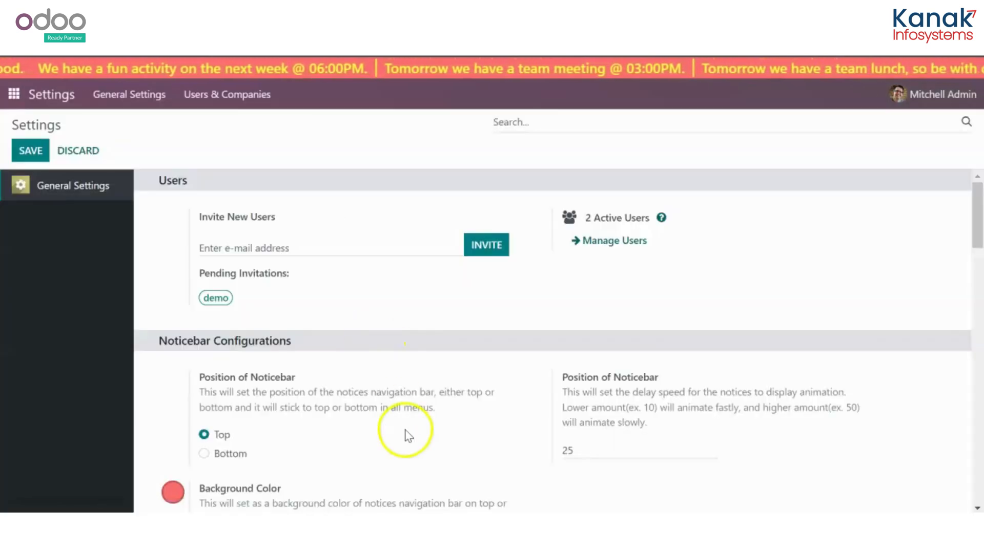
{"action": "scroll", "coordinate": [405, 434], "scroll_direction": "down", "scroll_amount": 1}
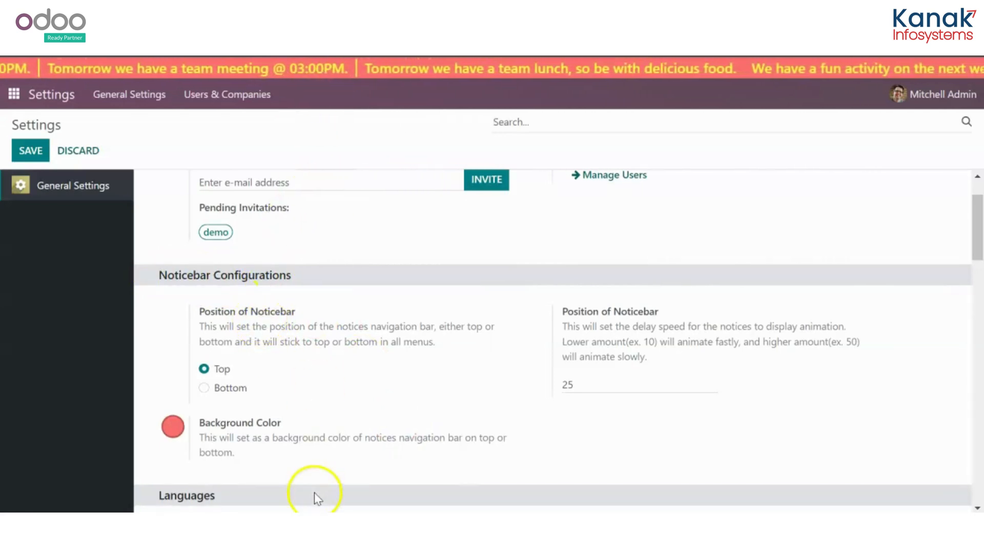
{"action": "left_click", "coordinate": [232, 388]}
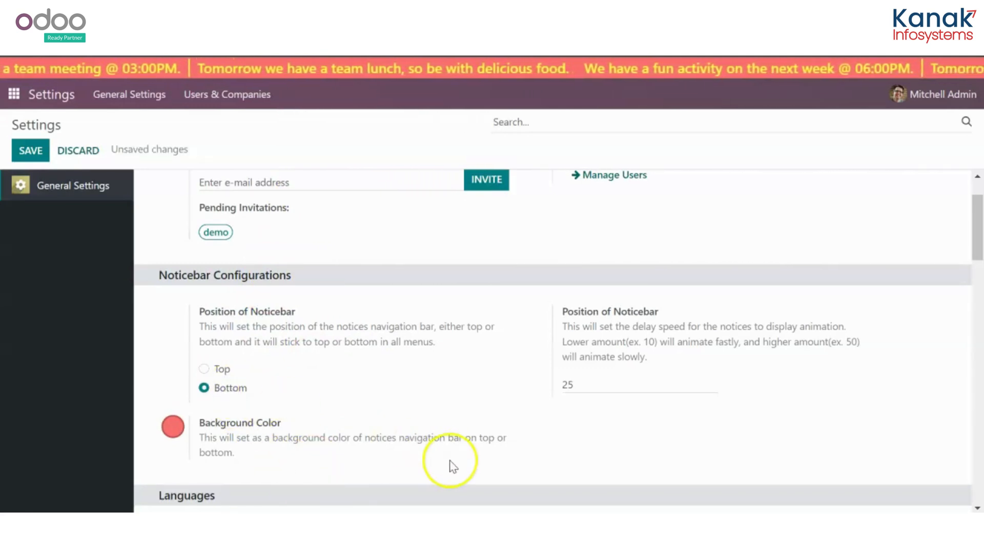
Change the noticebar background color to magenta, RGB 190, 14, 143.
{"action": "scroll", "coordinate": [450, 466], "scroll_direction": "down", "scroll_amount": 1}
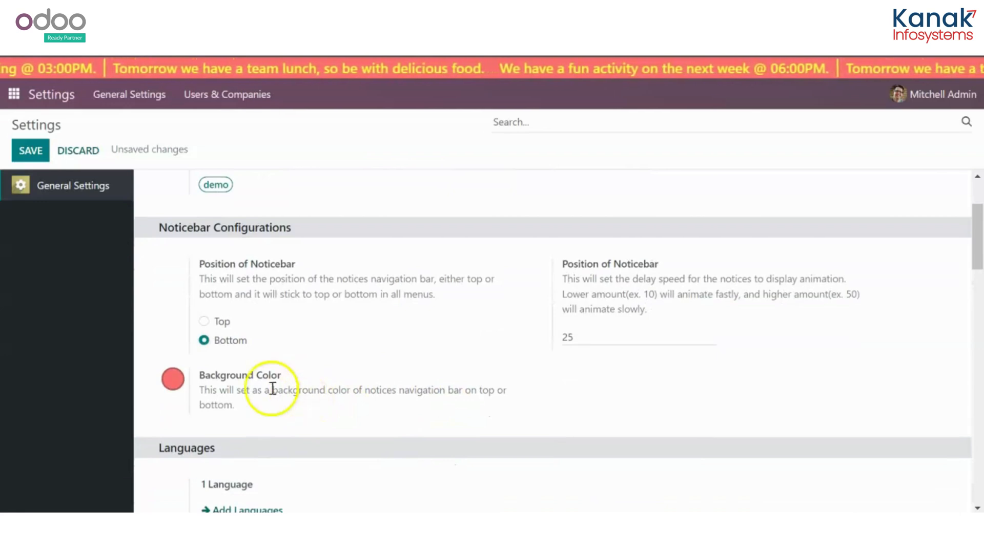
{"action": "left_click", "coordinate": [173, 381]}
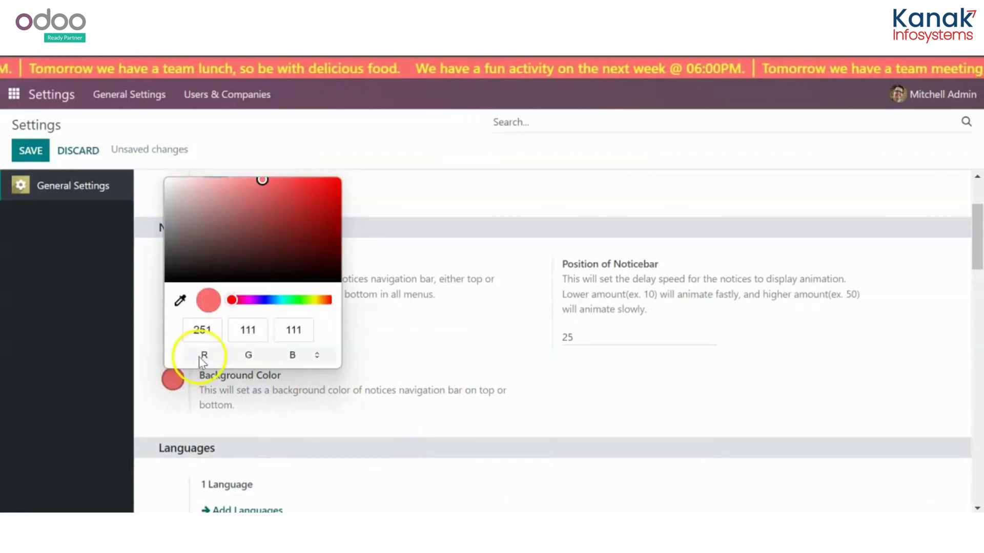
{"action": "left_click", "coordinate": [244, 301]}
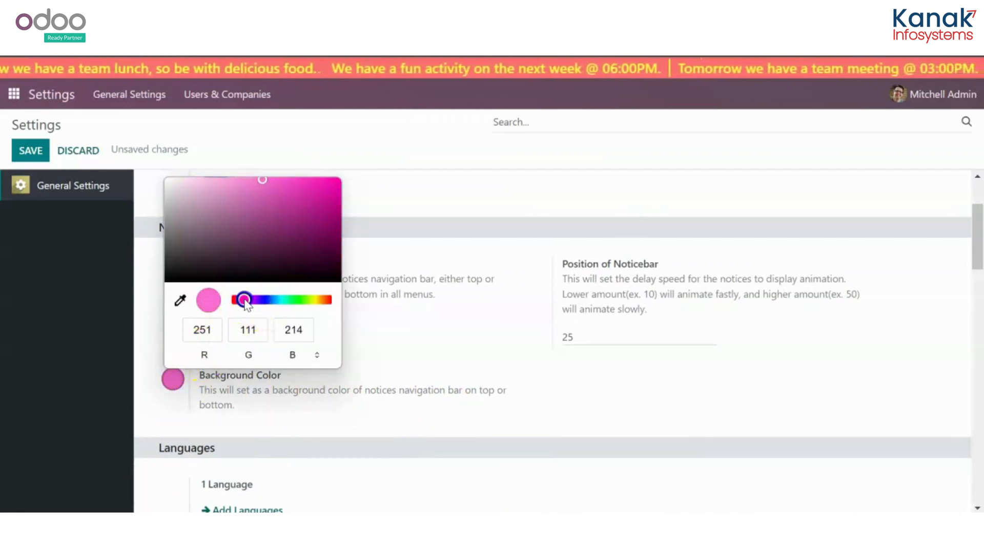
{"action": "left_click_drag", "start_coordinate": [327, 216], "coordinate": [327, 203]}
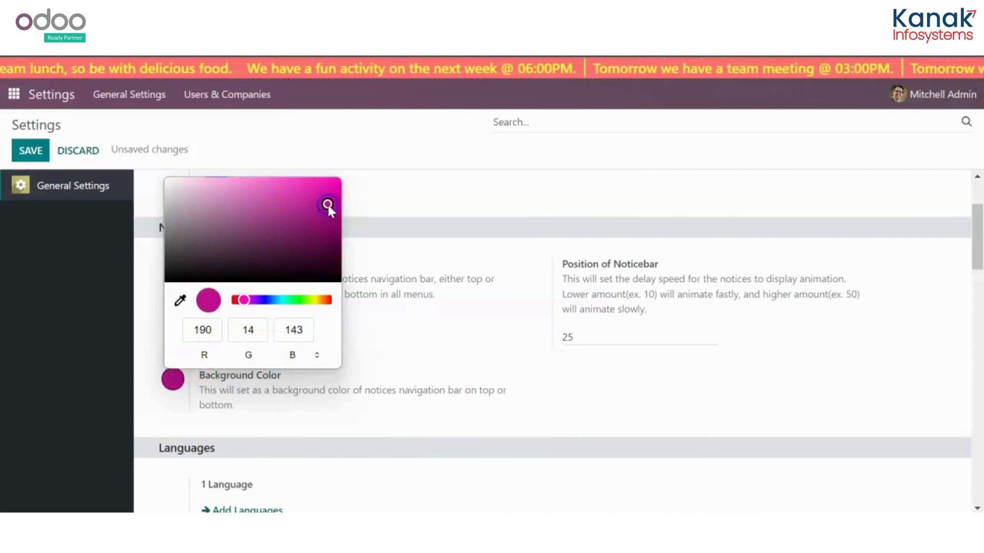
{"action": "left_click", "coordinate": [572, 358]}
Set the noticebar animation delay speed to 30 and save the settings.
{"action": "left_click", "coordinate": [585, 333]}
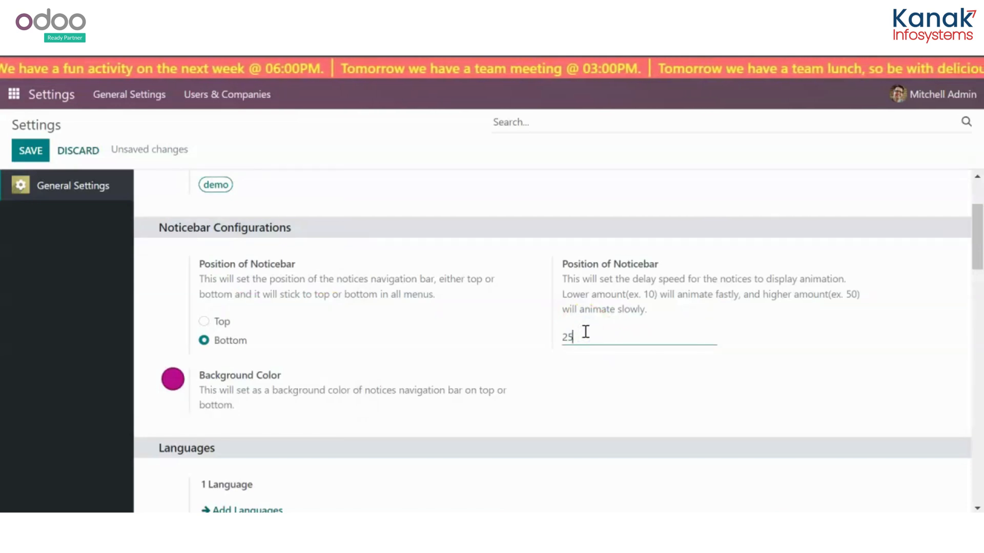
{"action": "key", "text": "BackSpace"}
{"action": "key", "text": "BackSpace"}
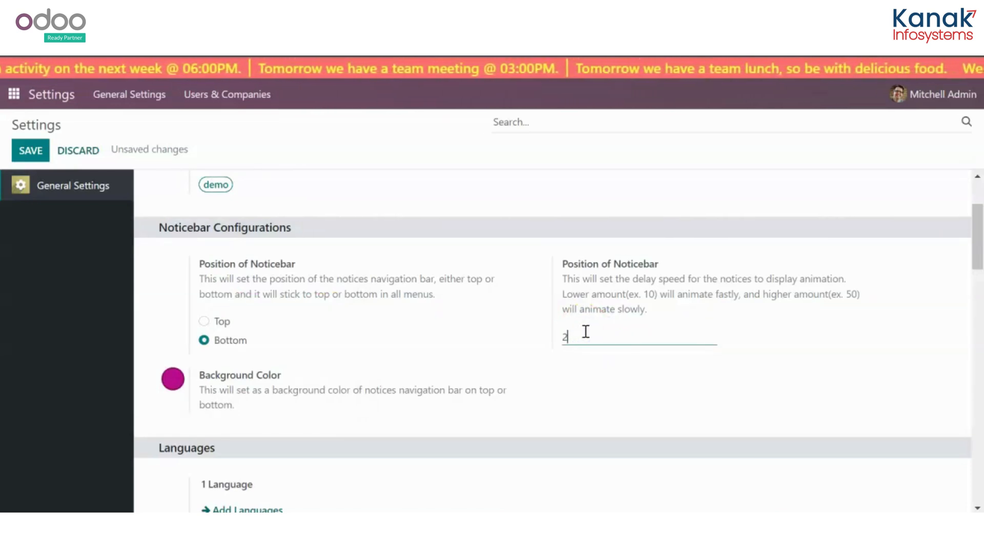
{"action": "type", "text": "30"}
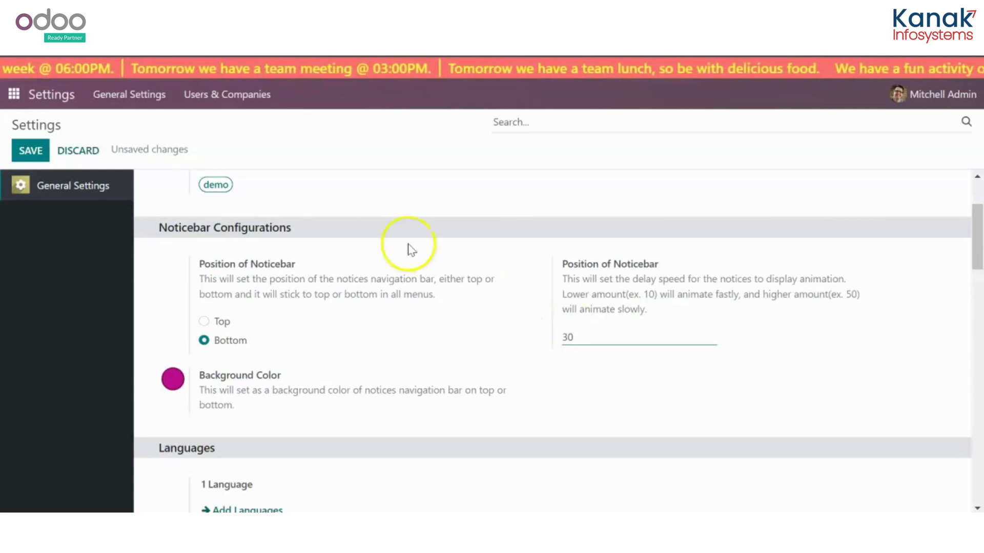
{"action": "scroll", "coordinate": [385, 239], "scroll_direction": "up", "scroll_amount": 2}
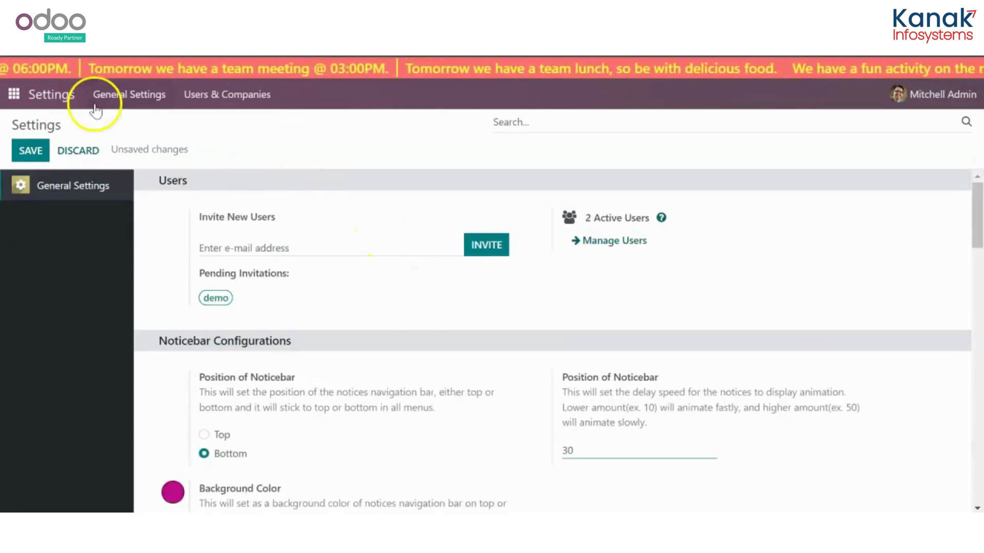
{"action": "left_click", "coordinate": [30, 154]}
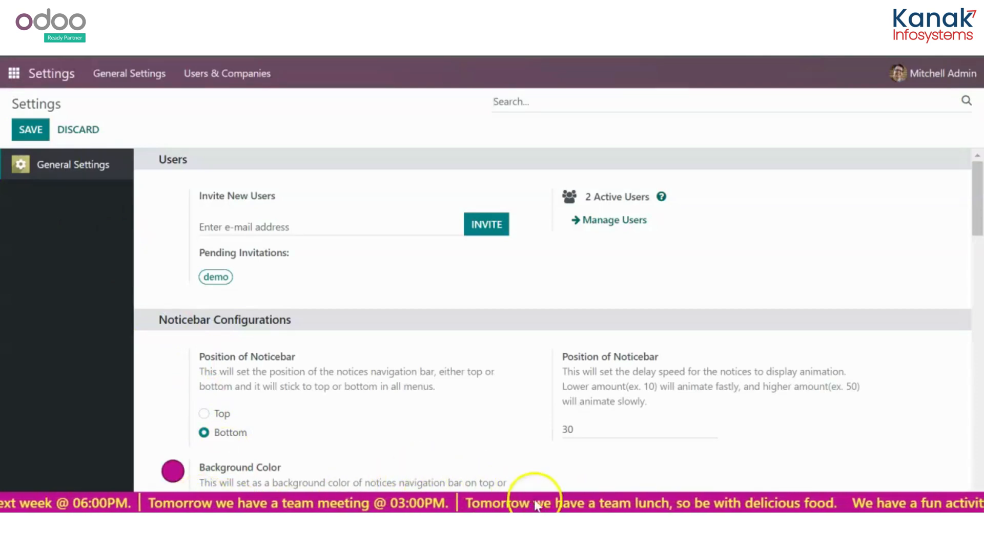
Activate the standard developer mode from the general settings.
{"action": "scroll", "coordinate": [505, 392], "scroll_direction": "down", "scroll_amount": 10}
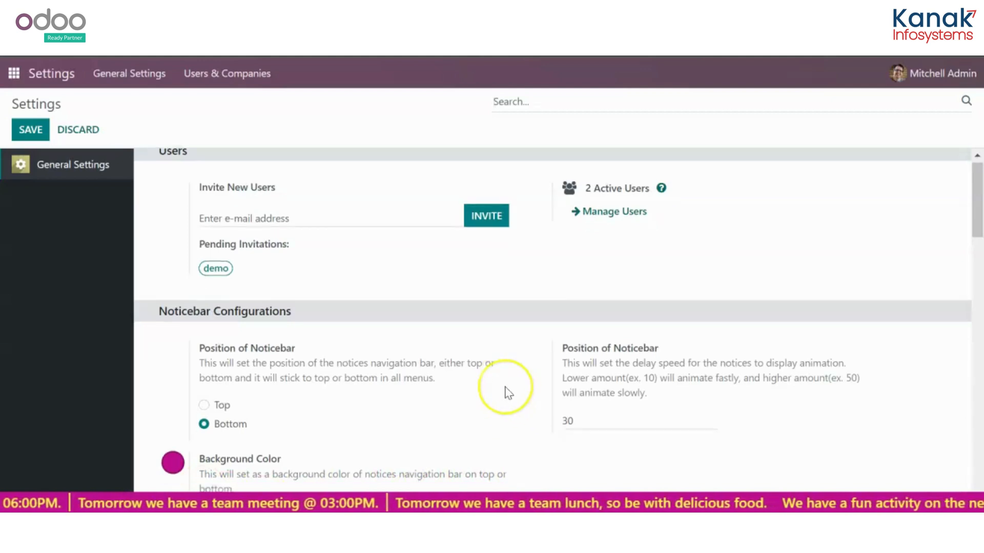
{"action": "scroll", "coordinate": [507, 393], "scroll_direction": "down", "scroll_amount": 5}
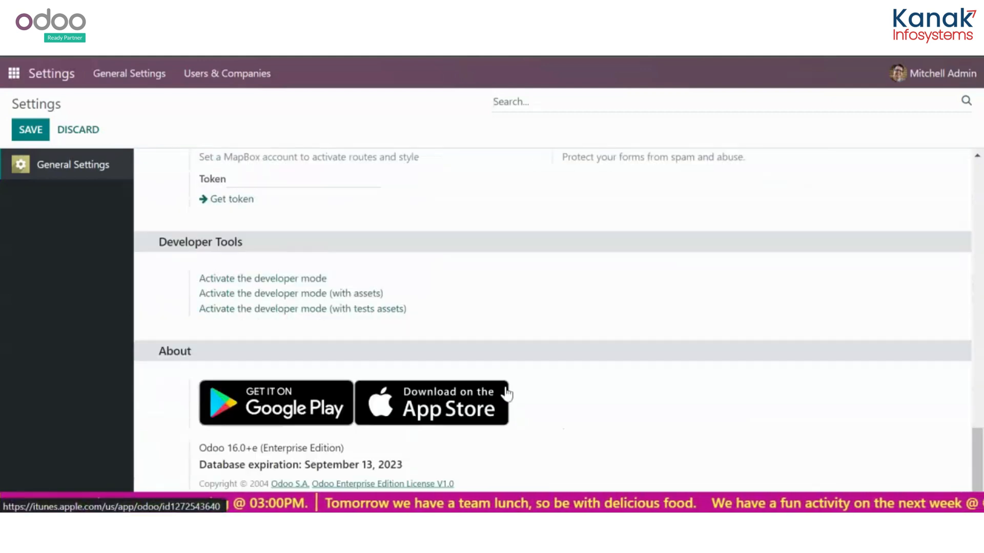
{"action": "left_click", "coordinate": [303, 278]}
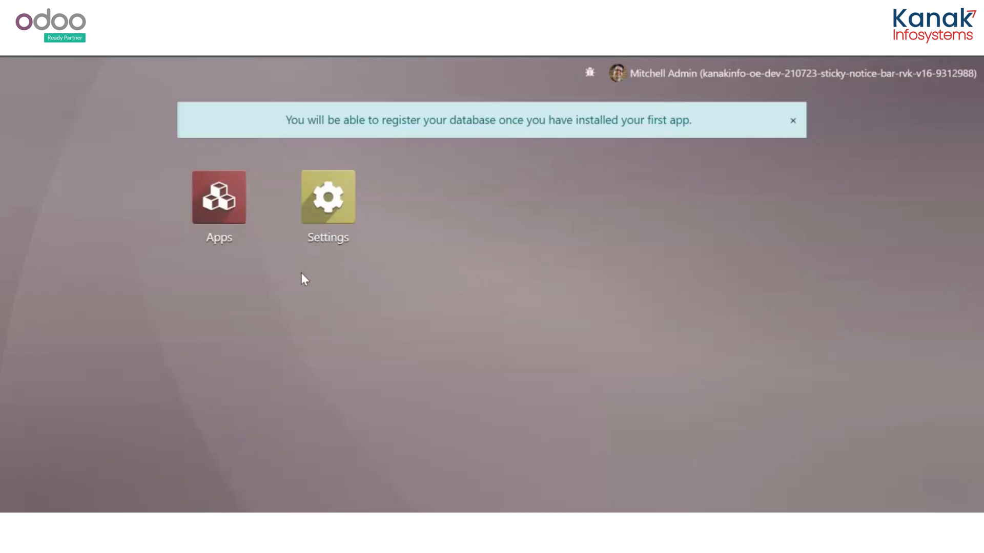
Return to the settings and open the list of notices among the technical options.
{"action": "left_click", "coordinate": [329, 204]}
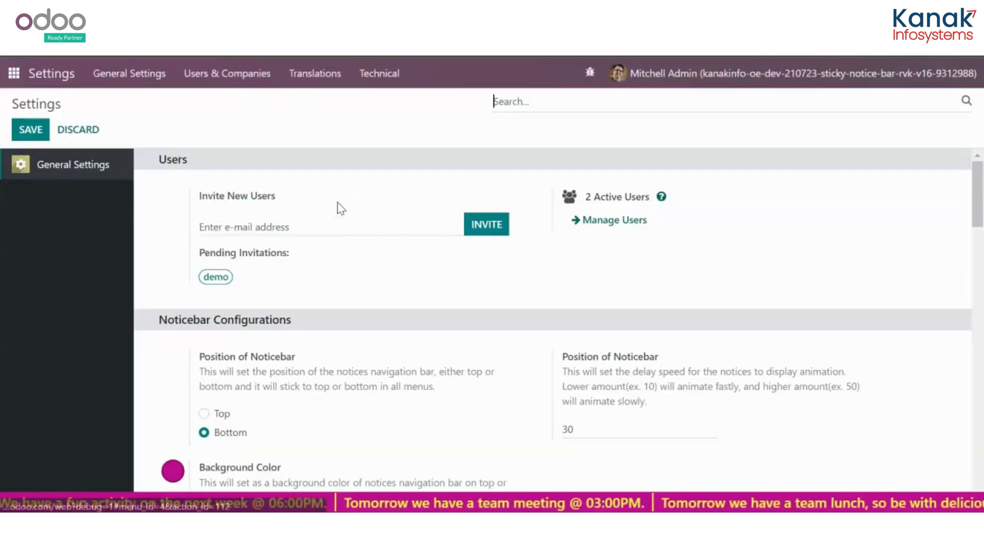
{"action": "left_click", "coordinate": [362, 355]}
{"action": "scroll", "coordinate": [363, 356], "scroll_direction": "down", "scroll_amount": 2}
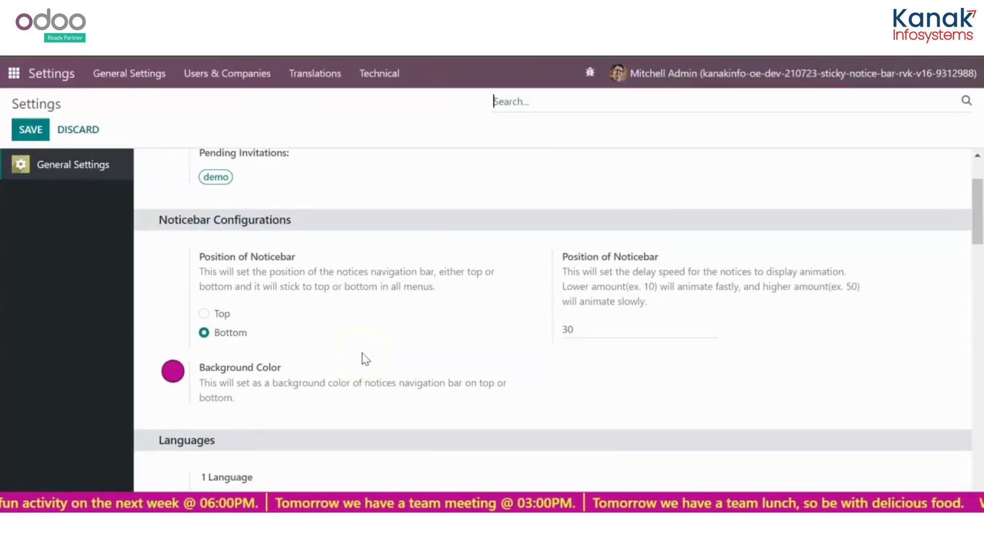
{"action": "left_click", "coordinate": [373, 77]}
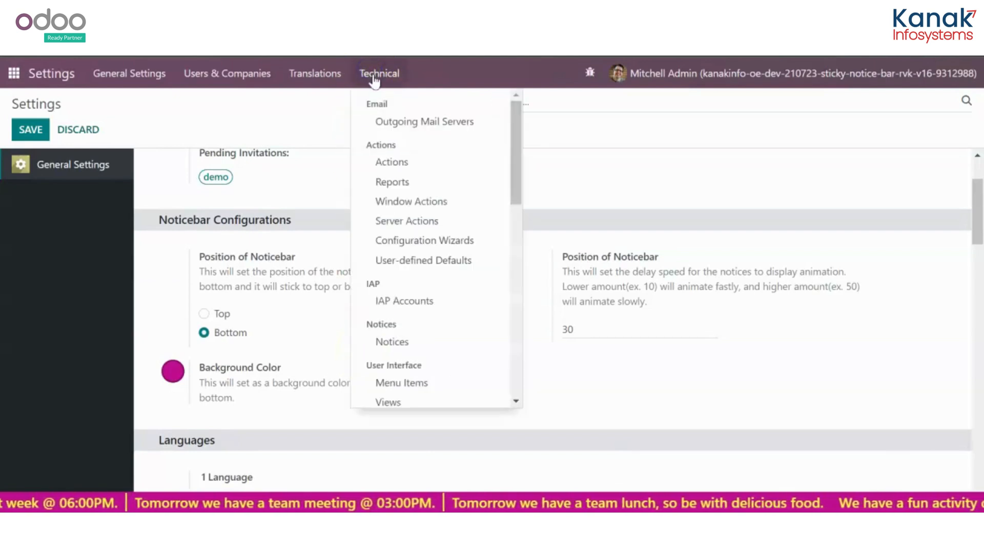
{"action": "left_click", "coordinate": [416, 346]}
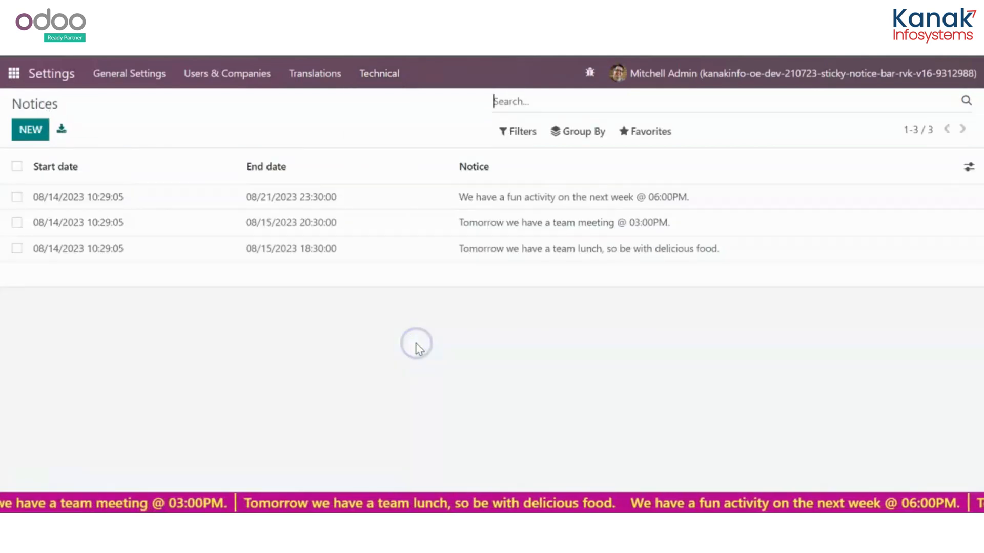
{"action": "left_click", "coordinate": [480, 234]}
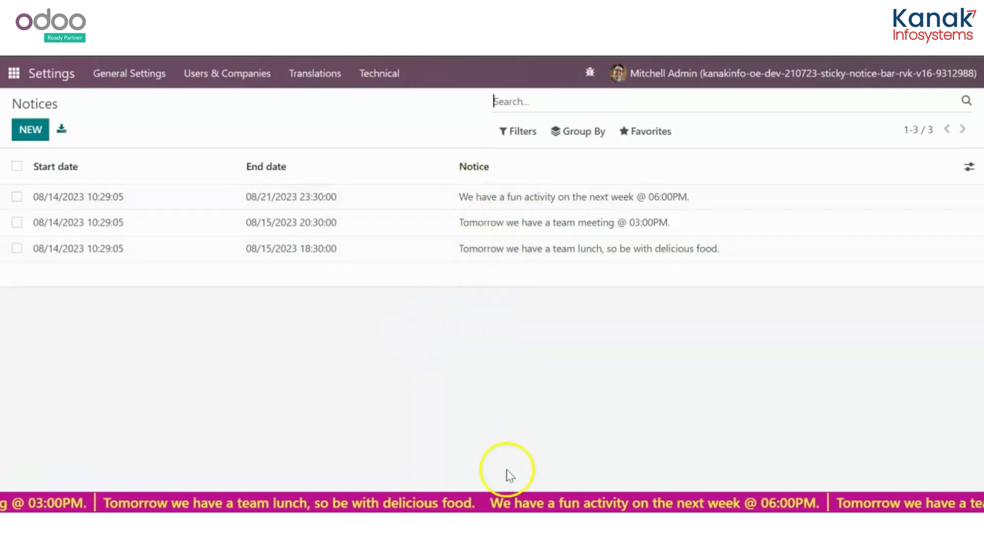
Create a new notice with the text "Happy Independence Day!".
{"action": "left_click", "coordinate": [30, 128]}
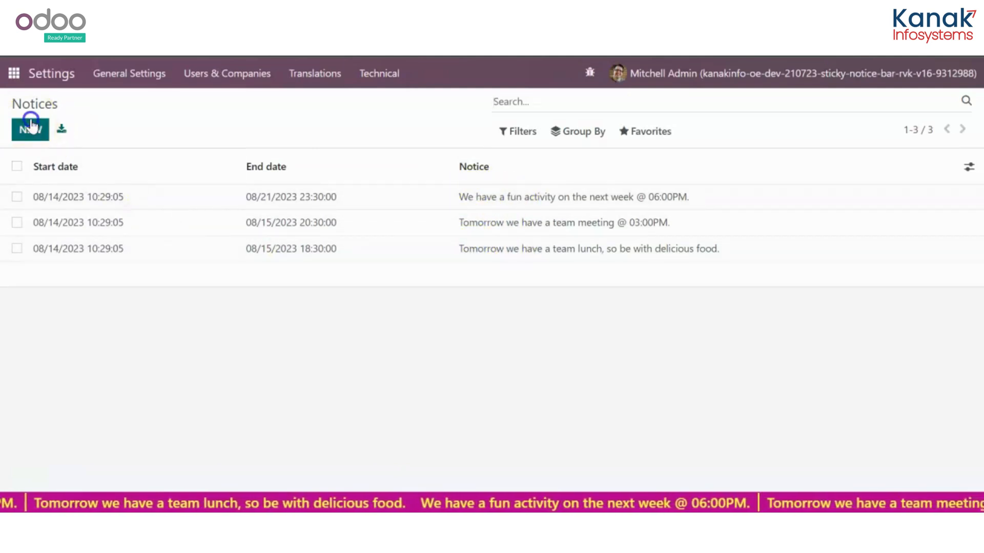
{"action": "left_click", "coordinate": [194, 172]}
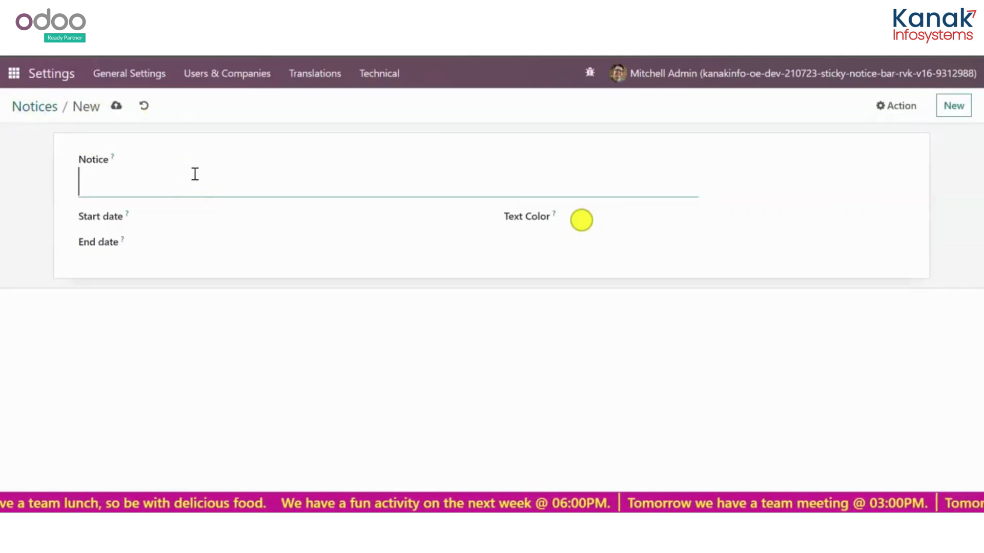
{"action": "type", "text": "Happy"}
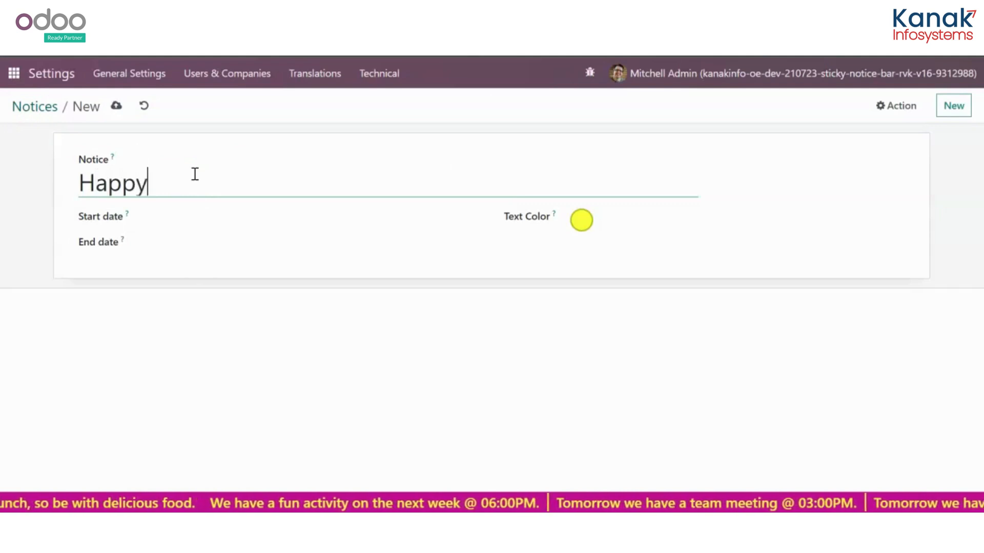
{"action": "type", "text": " Independence Day"}
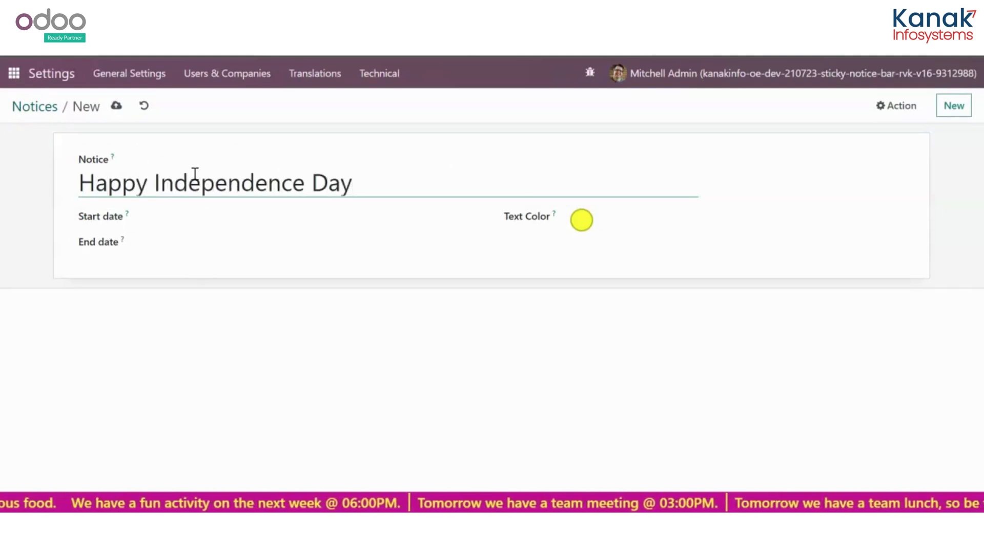
{"action": "type", "text": "!"}
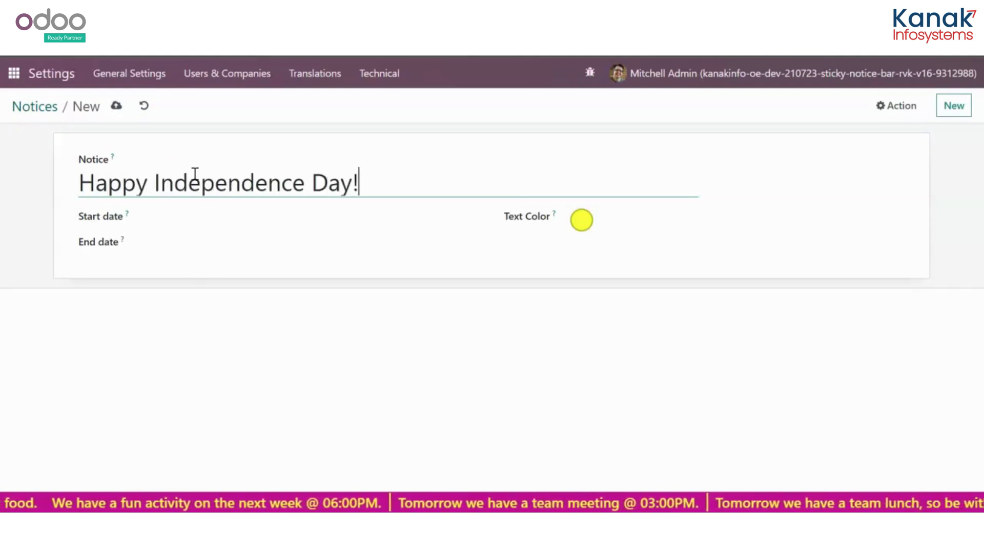
Set the notice's start date to 08/14/2023 and its end date to 08/16/2023.
{"action": "left_click", "coordinate": [167, 218]}
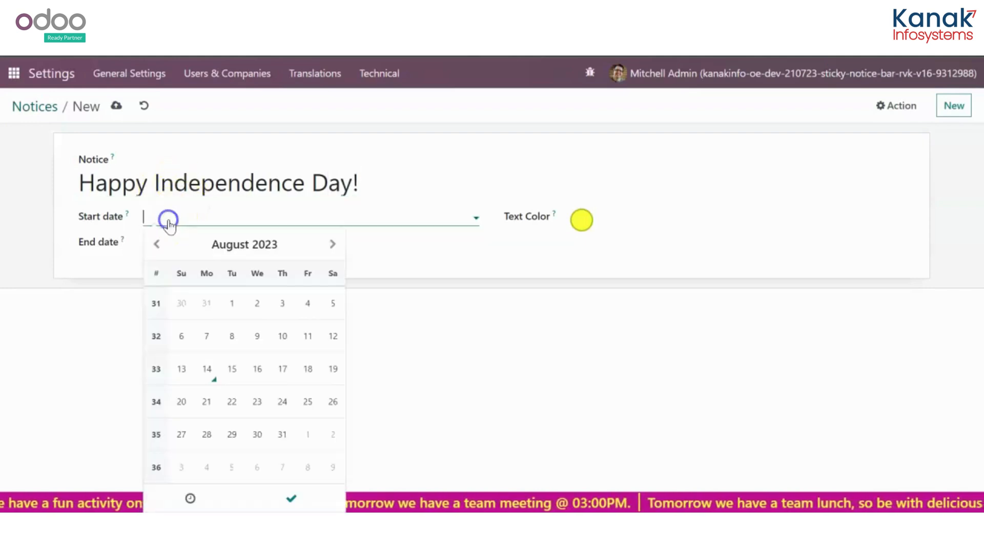
{"action": "left_click", "coordinate": [209, 369]}
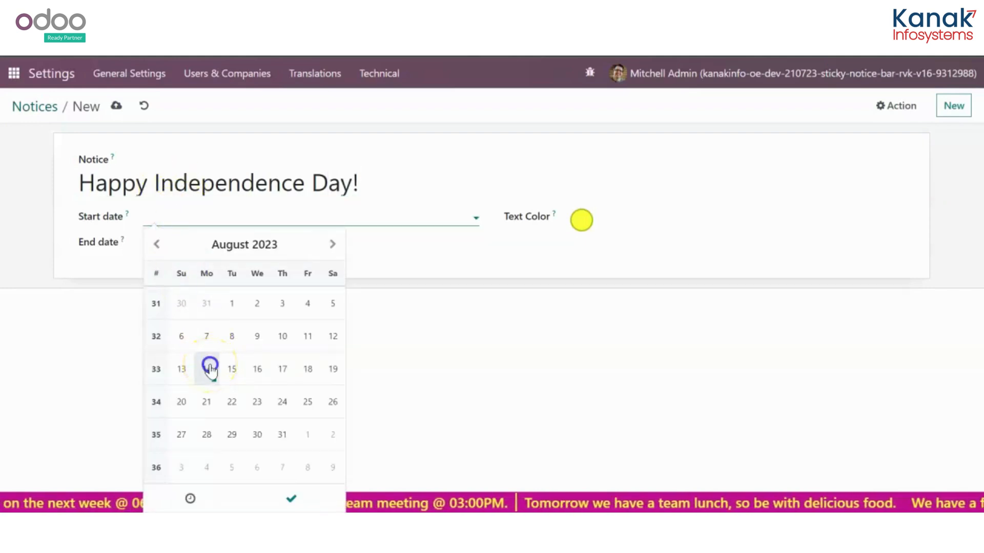
{"action": "left_click", "coordinate": [379, 241]}
{"action": "left_click", "coordinate": [427, 242]}
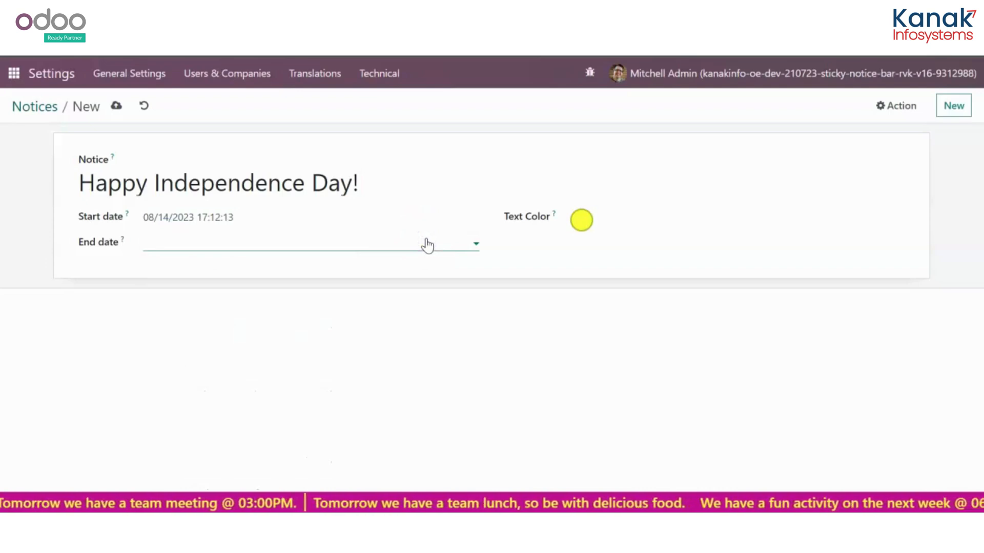
{"action": "left_click", "coordinate": [427, 243]}
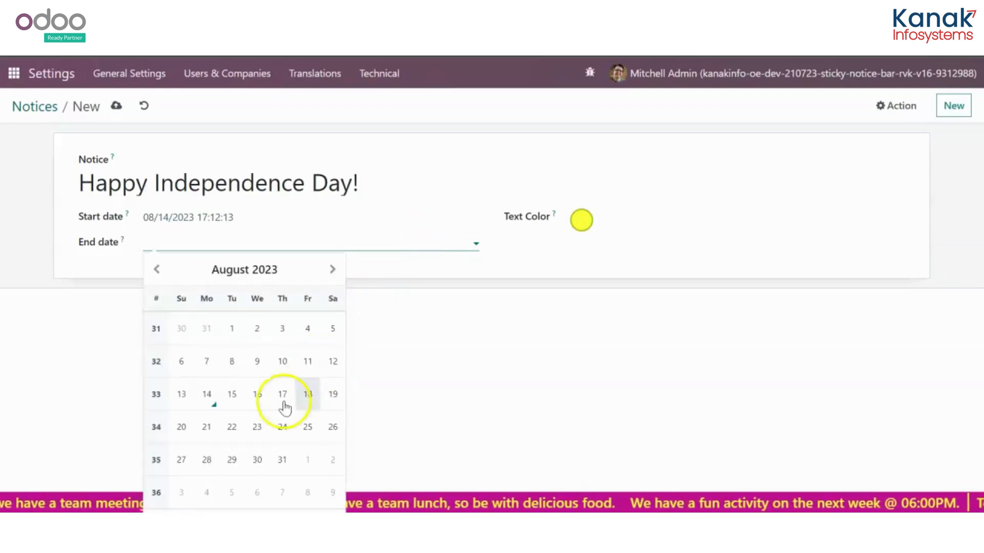
{"action": "left_click", "coordinate": [244, 403]}
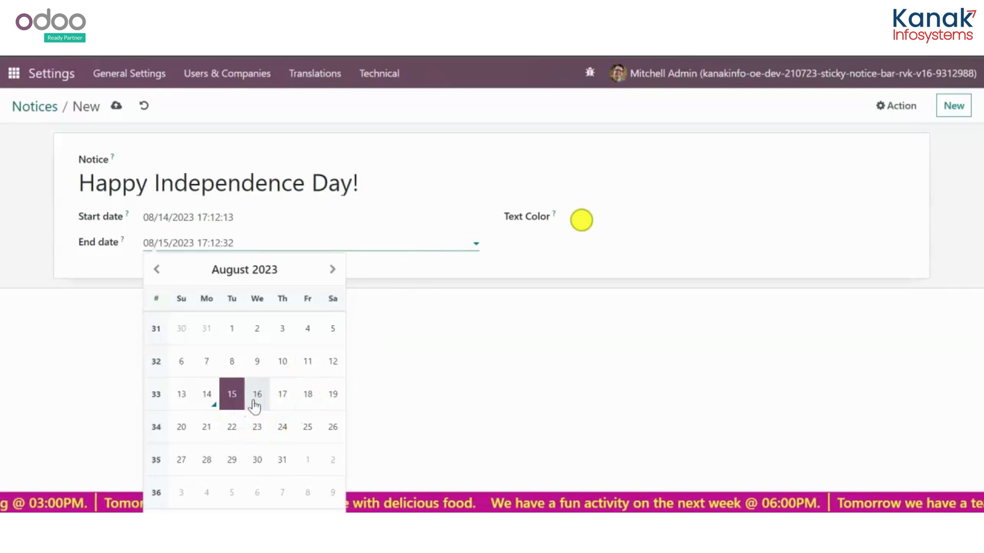
{"action": "left_click", "coordinate": [256, 397]}
{"action": "left_click", "coordinate": [425, 235]}
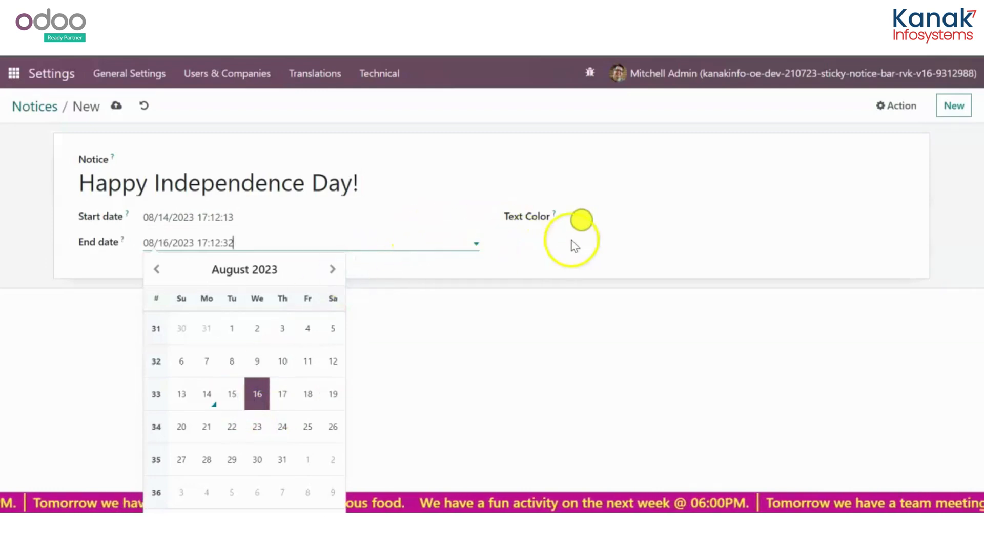
Check the notice's text color options, keep yellow, and save the notice.
{"action": "left_click", "coordinate": [583, 220]}
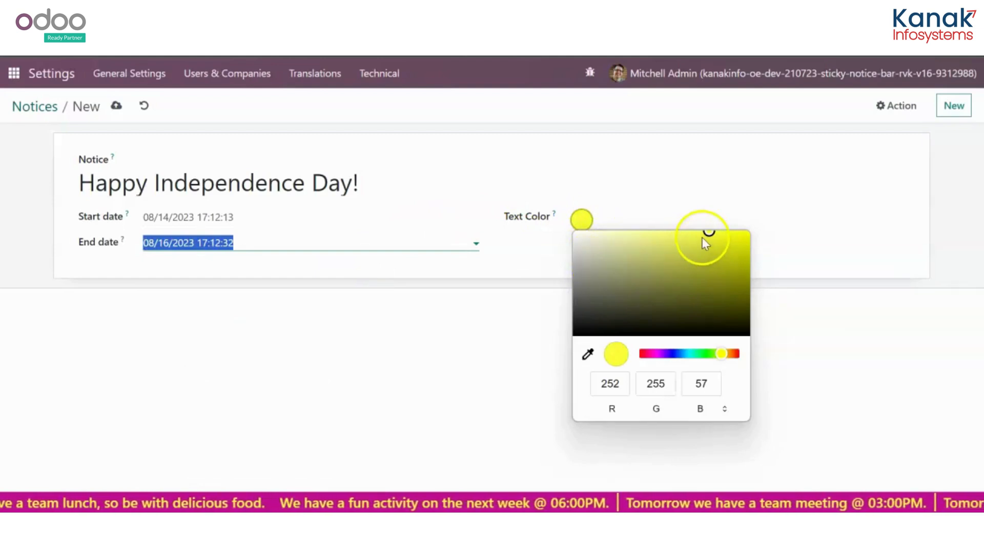
{"action": "left_click", "coordinate": [624, 415]}
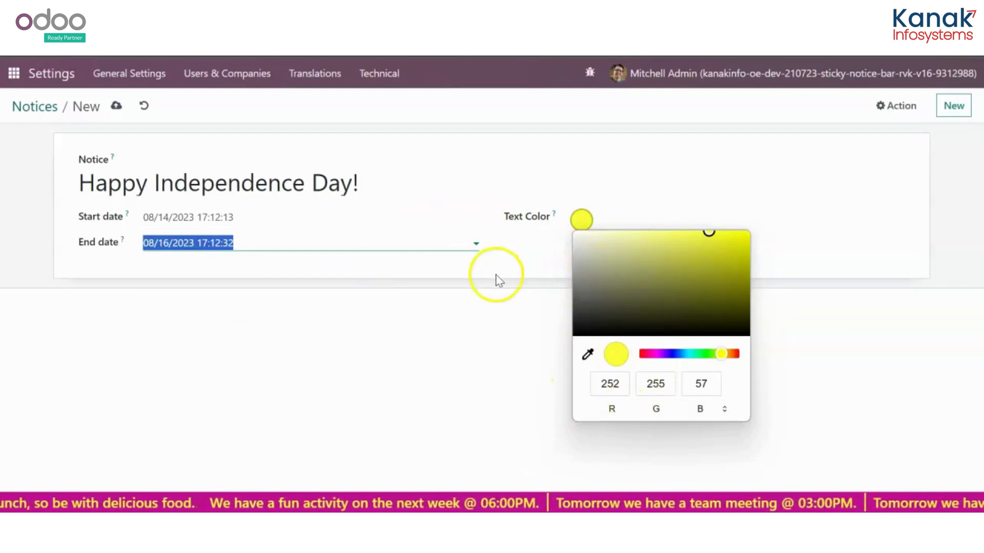
{"action": "left_click", "coordinate": [117, 105]}
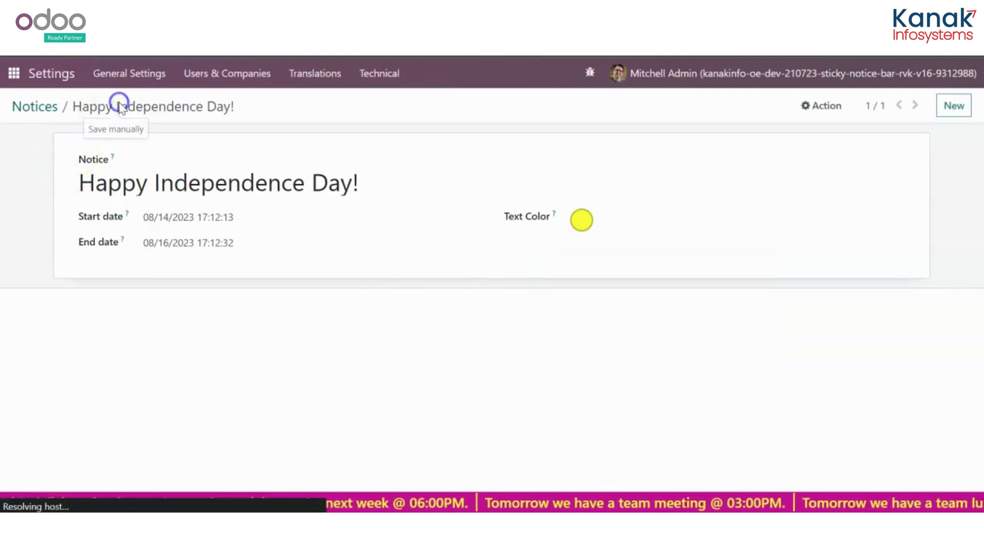
{"action": "left_click", "coordinate": [263, 359]}
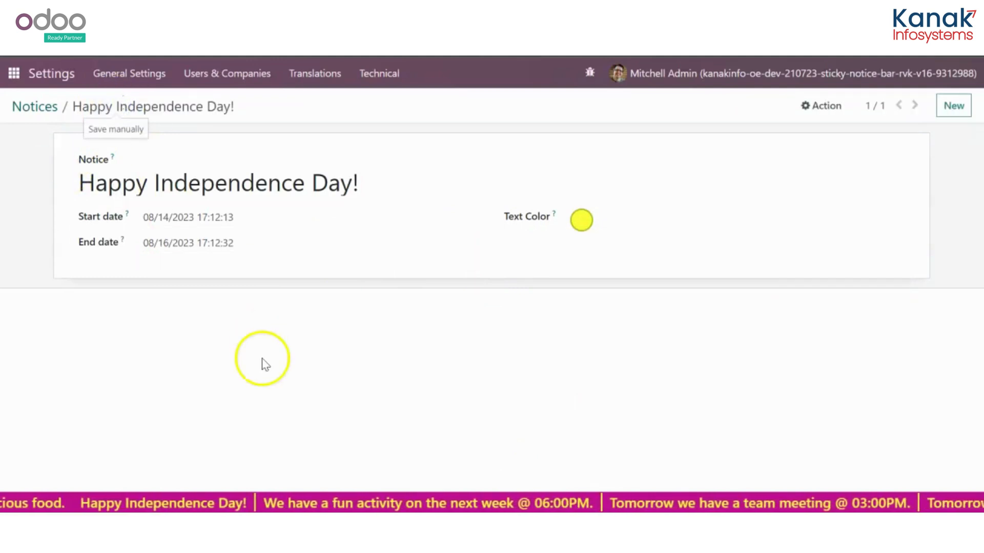